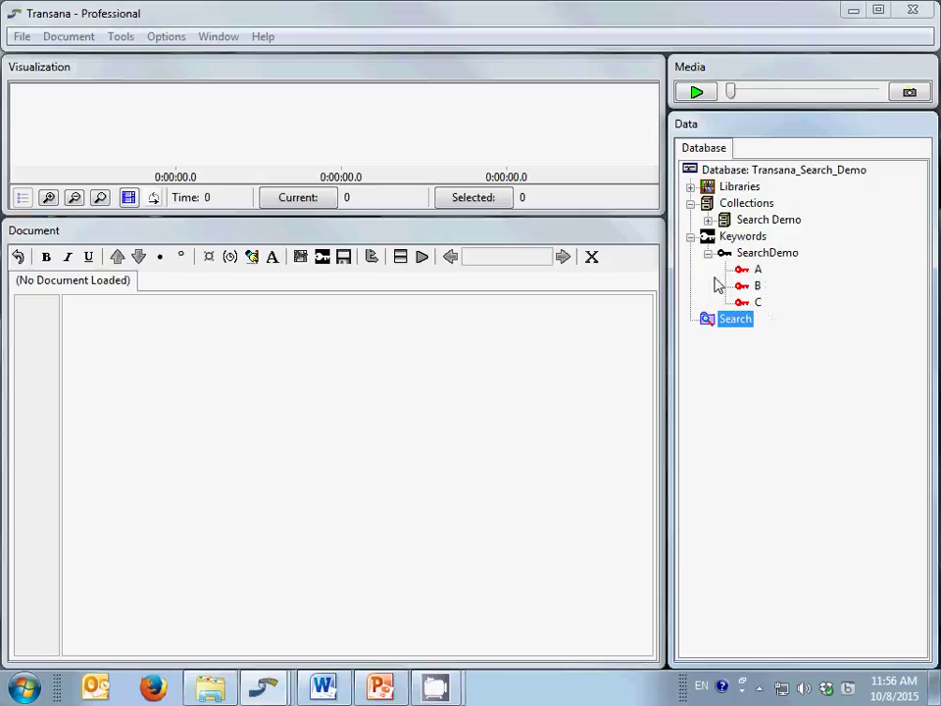
# Expand the Search Demo collection to list clips A through ABC and the purpose item.
pyautogui.click(707, 221)
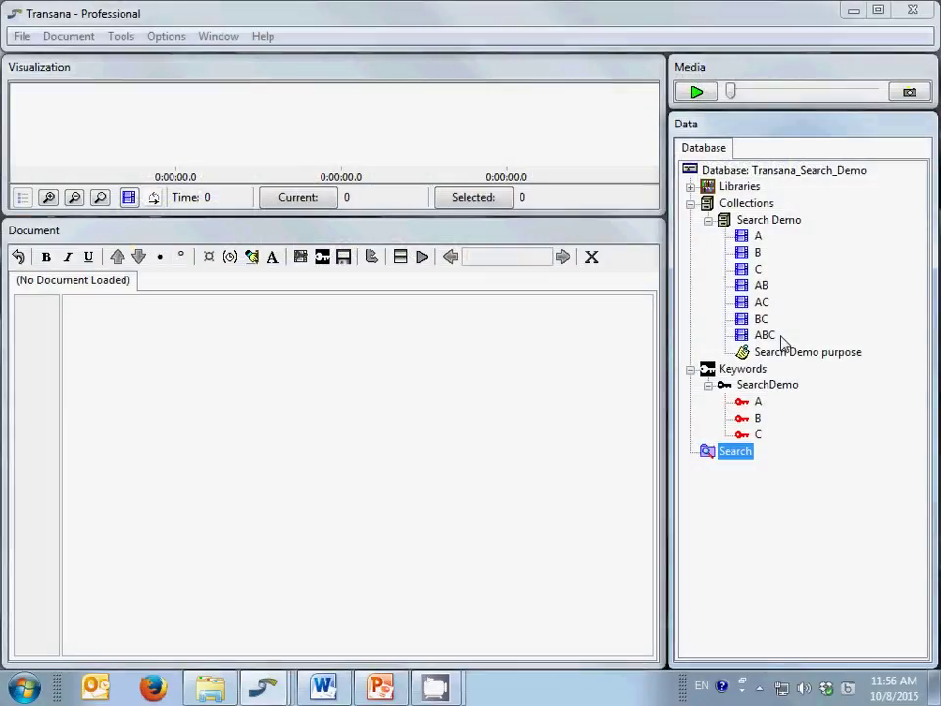
# Run a Quick Search on keyword A, returning clips A, AB, AC and ABC.
pyautogui.rightClick(756, 404)
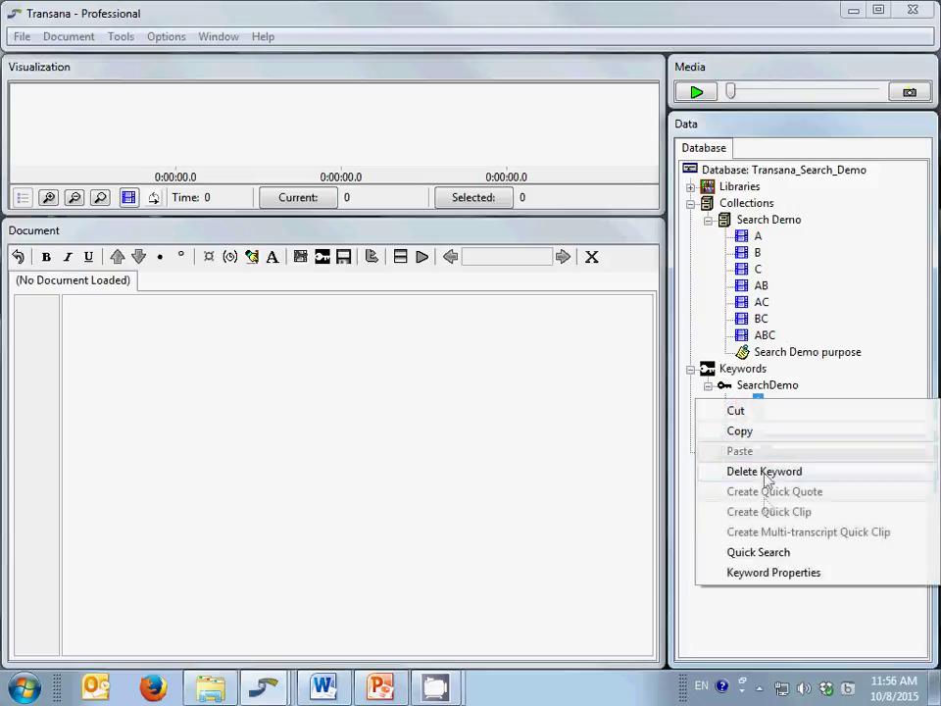
pyautogui.click(769, 552)
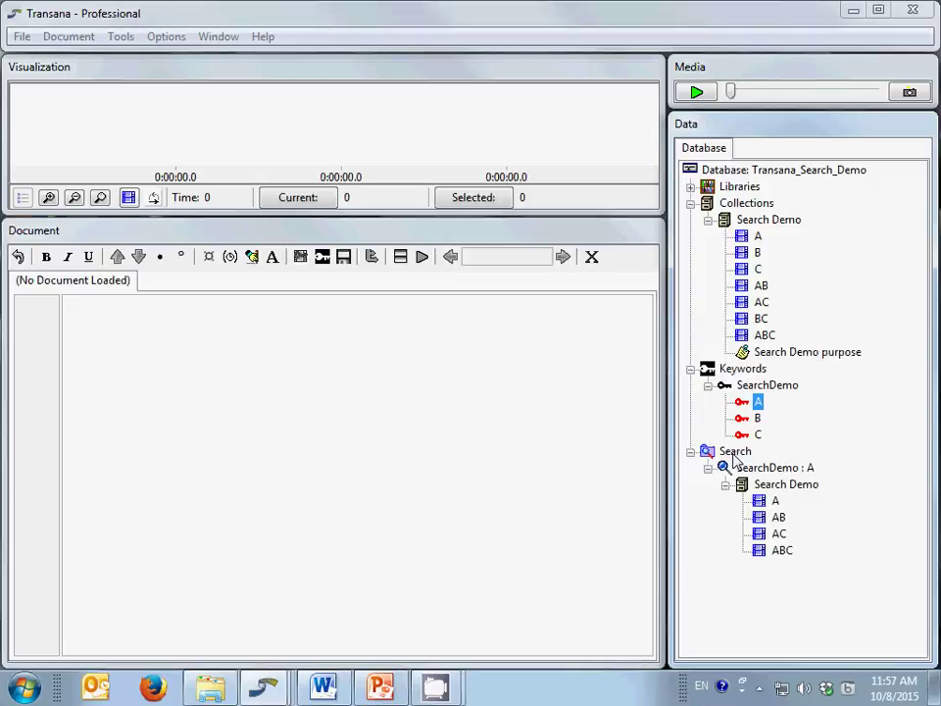
pyautogui.rightClick(736, 455)
# Save a Boolean search named 'A and B' (A AND B), returning clips AB and ABC.
pyautogui.click(755, 485)
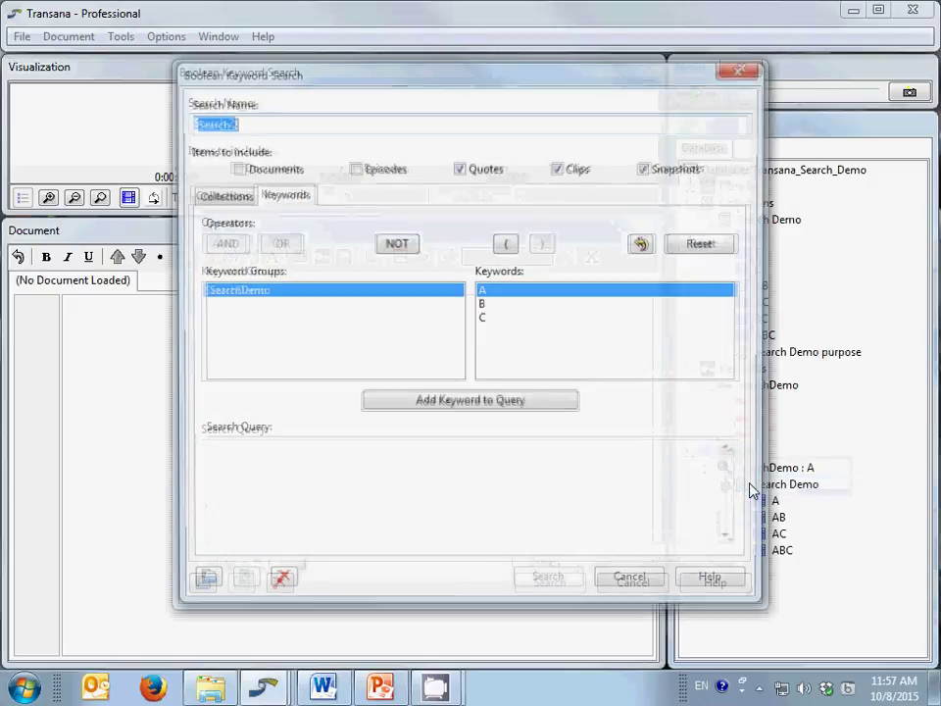
pyautogui.write('A and ')
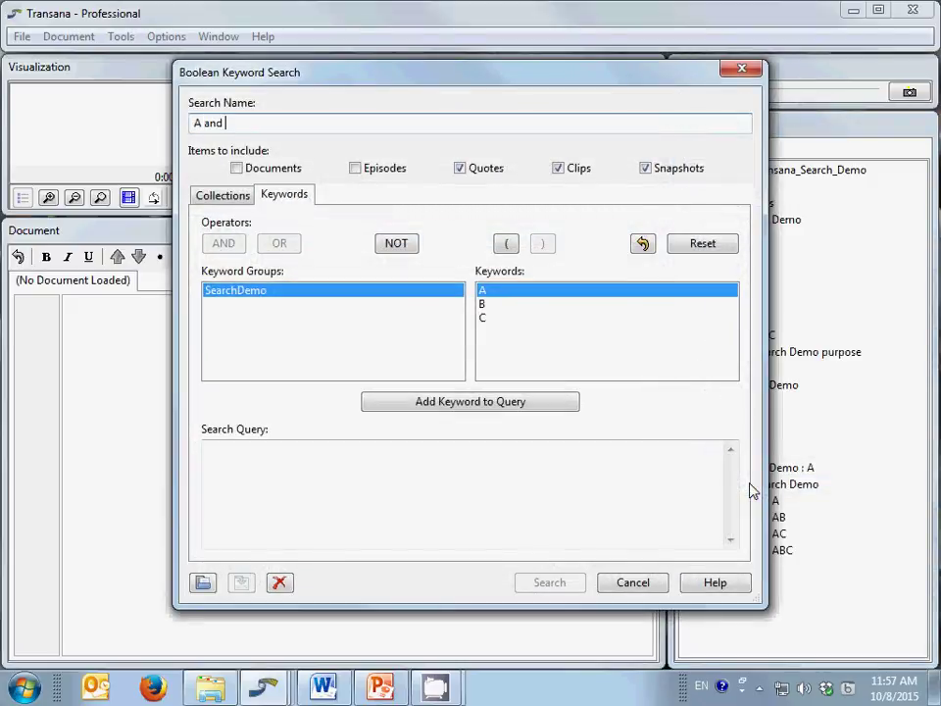
pyautogui.write('B')
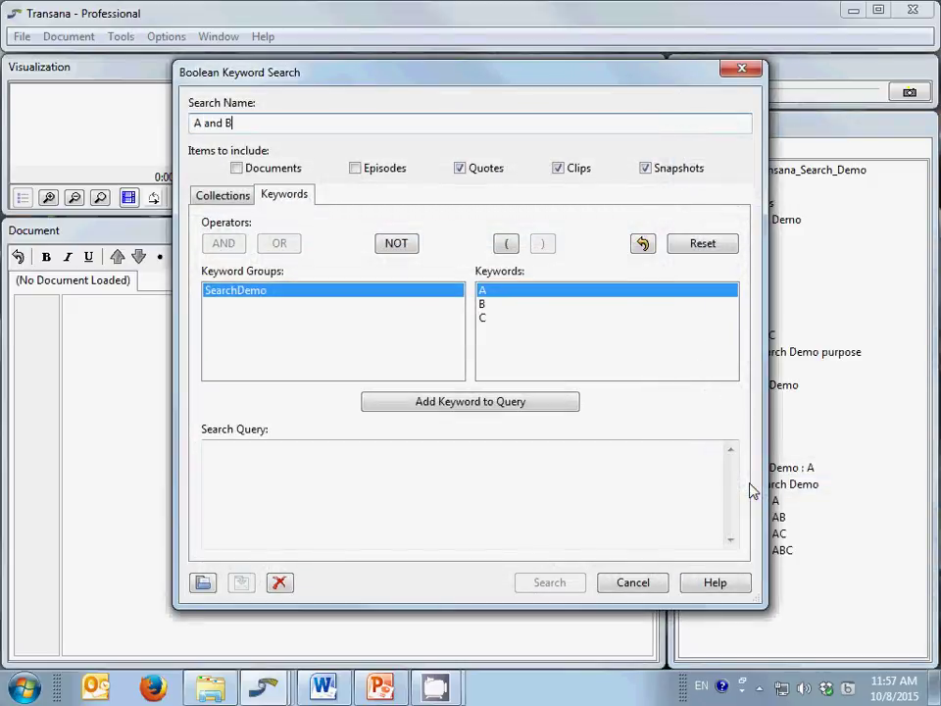
pyautogui.doubleClick(484, 290)
pyautogui.click(241, 245)
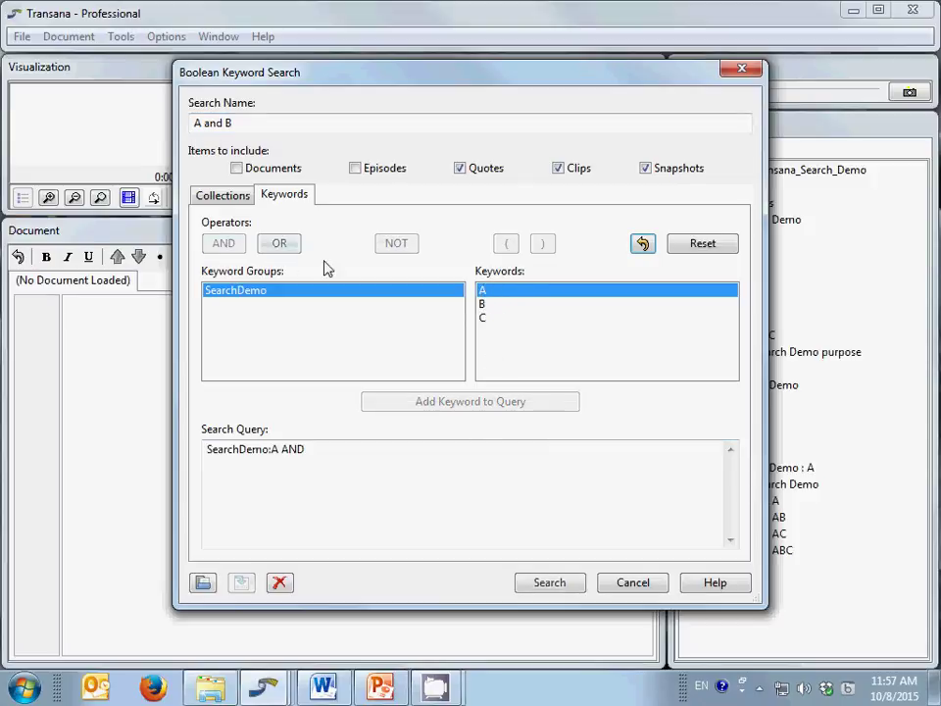
pyautogui.doubleClick(482, 304)
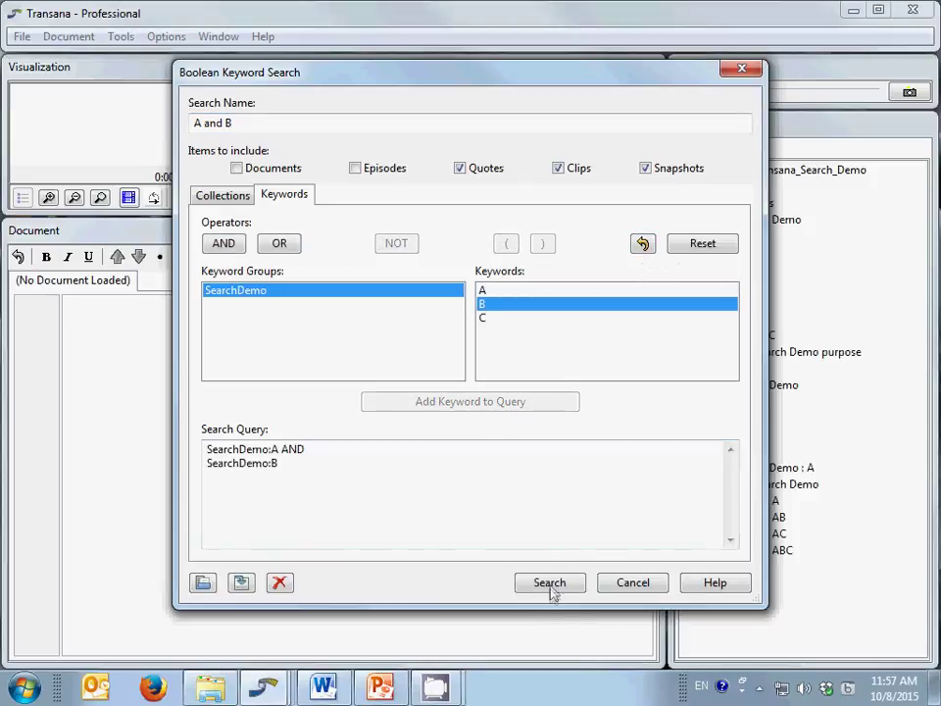
pyautogui.click(549, 583)
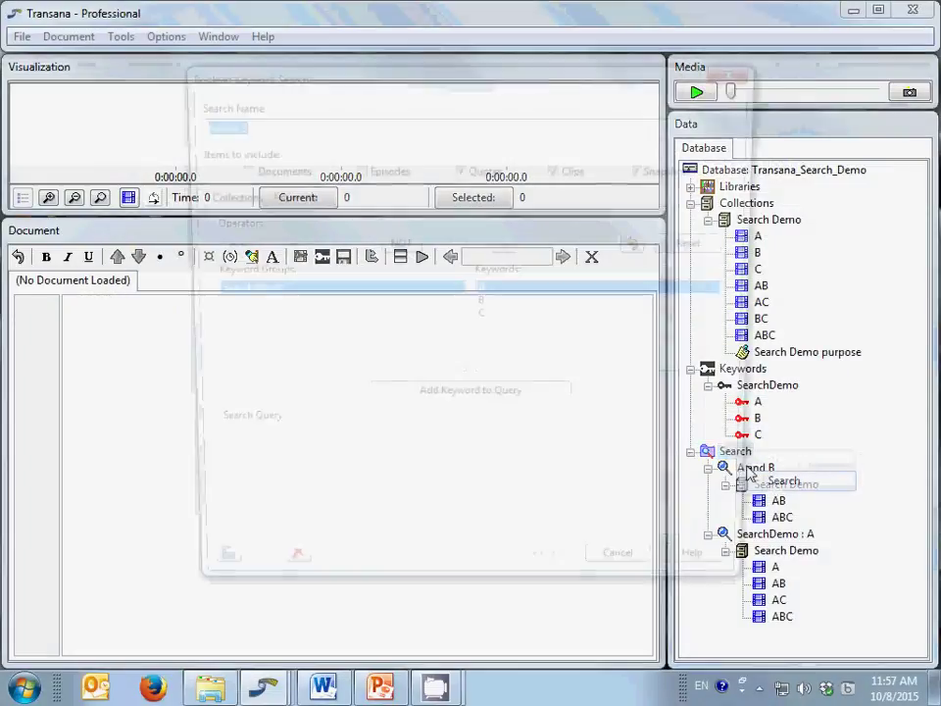
# Save a Boolean search named 'A or B' (A OR B), returning clips A, B, AB, AC, BC, ABC.
pyautogui.write('A o')
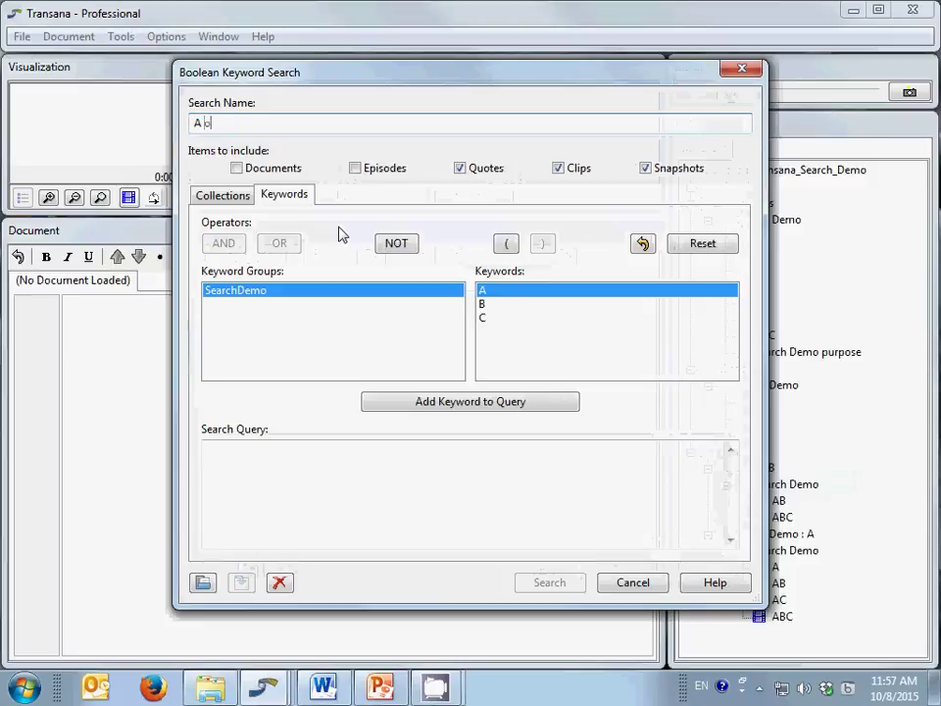
pyautogui.write('r B')
pyautogui.doubleClick(483, 294)
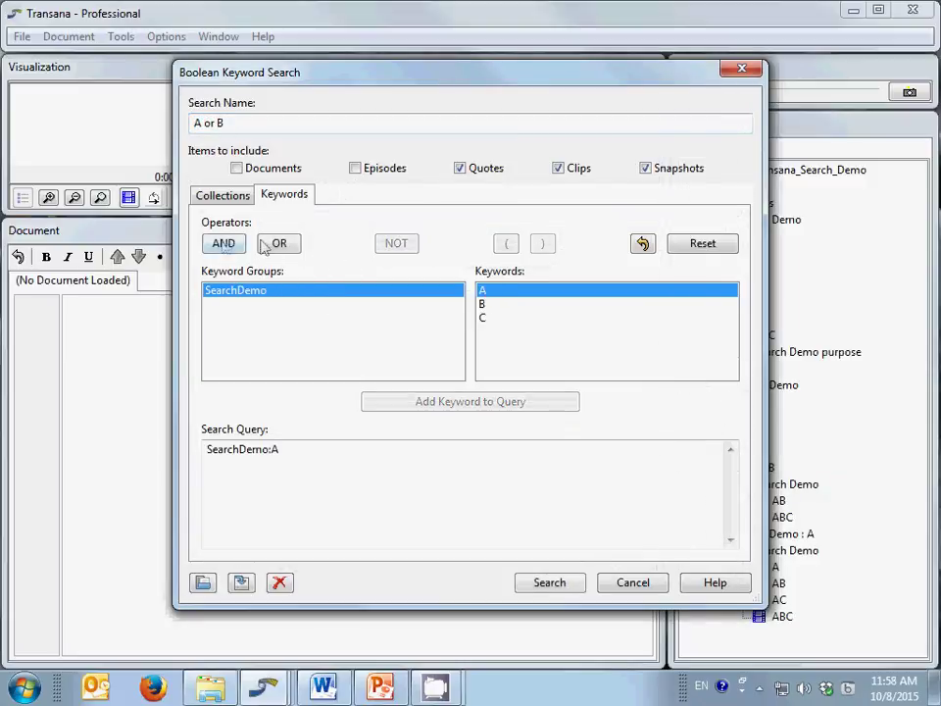
pyautogui.click(280, 245)
pyautogui.doubleClick(484, 305)
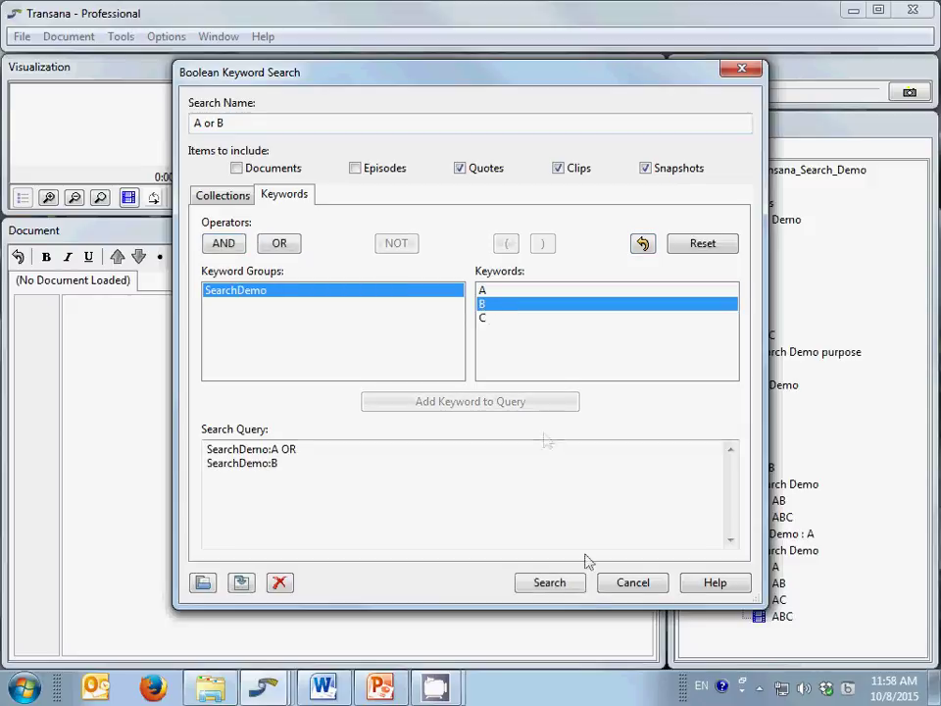
pyautogui.click(577, 588)
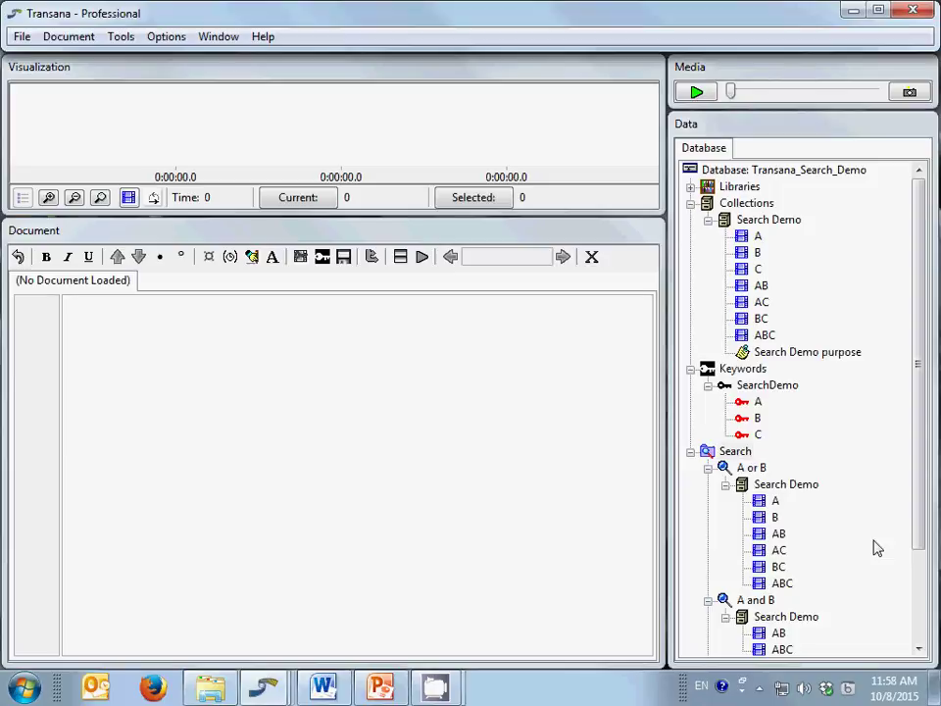
# Save a Boolean search named '(A or B) and C' with that query, returning clips AC, BC and ABC.
pyautogui.rightClick(742, 453)
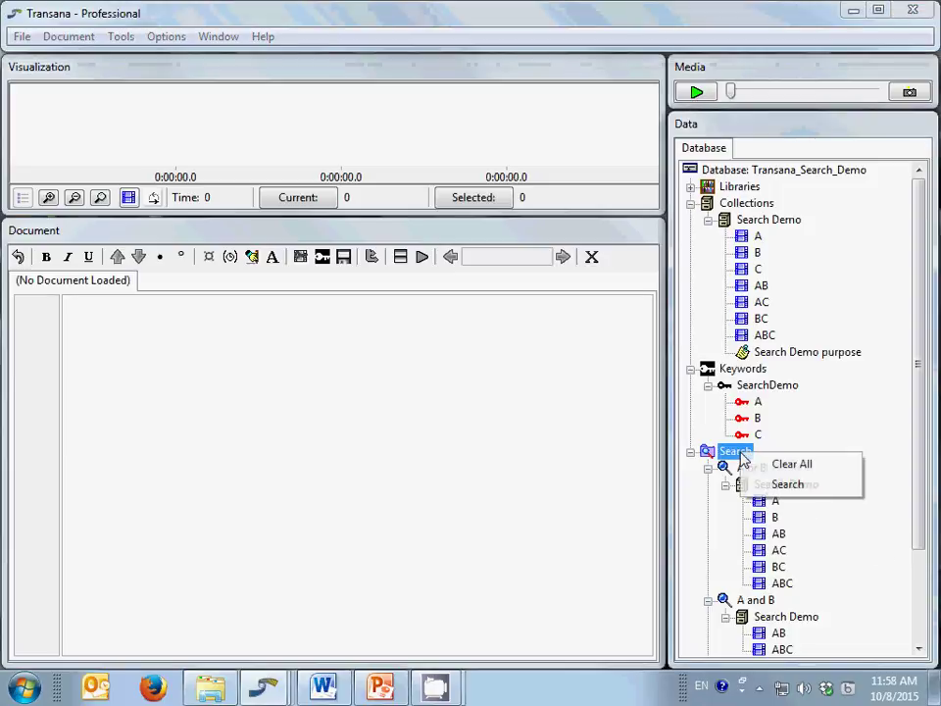
pyautogui.click(792, 484)
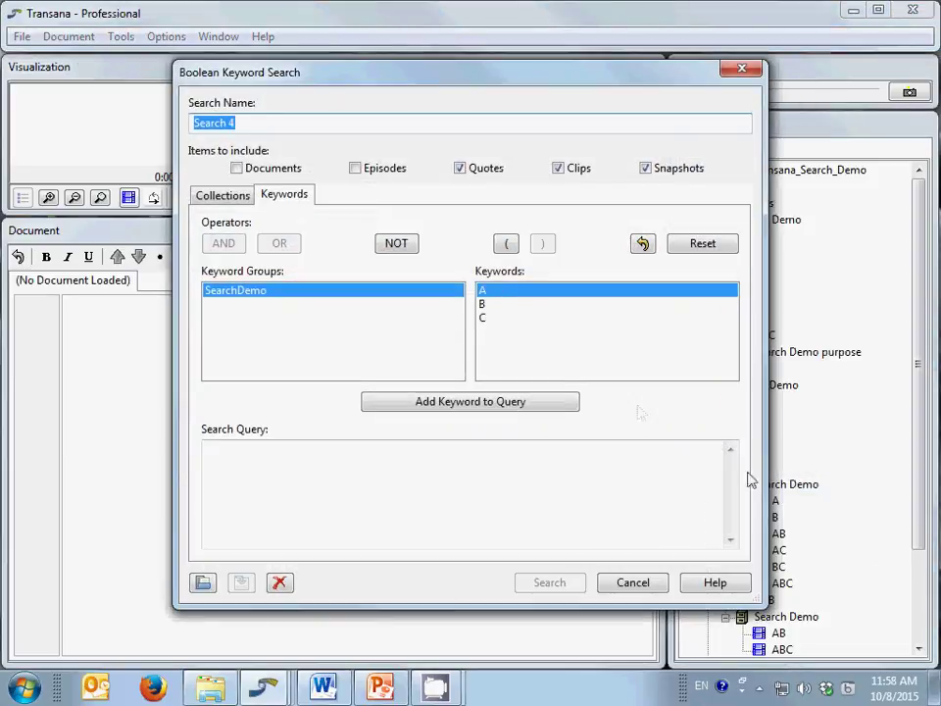
pyautogui.write('(A o')
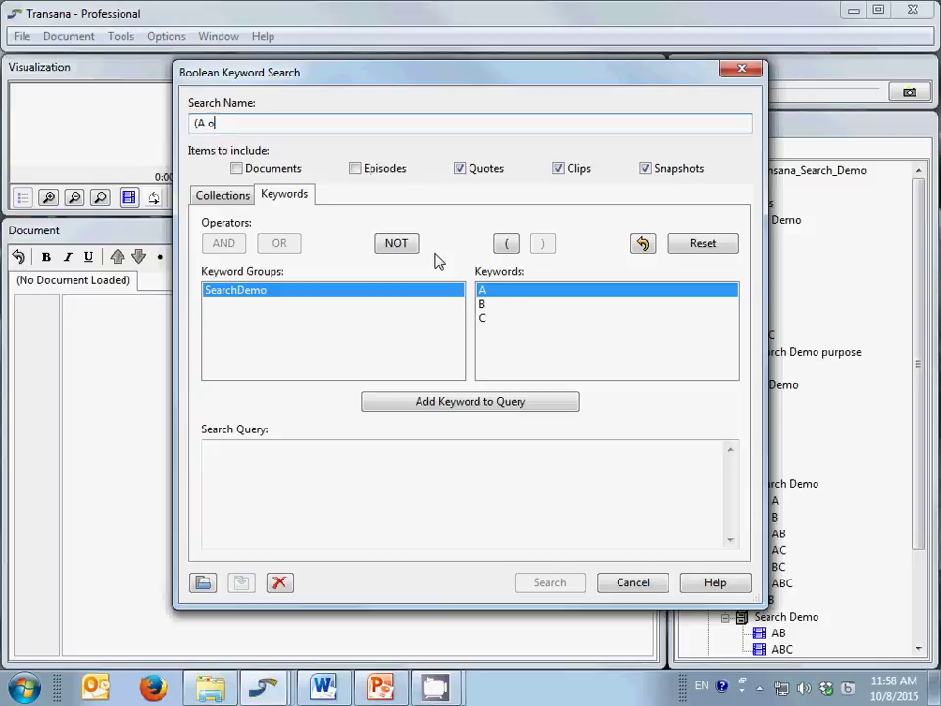
pyautogui.write('r B) and C')
pyautogui.click(506, 243)
pyautogui.doubleClick(495, 291)
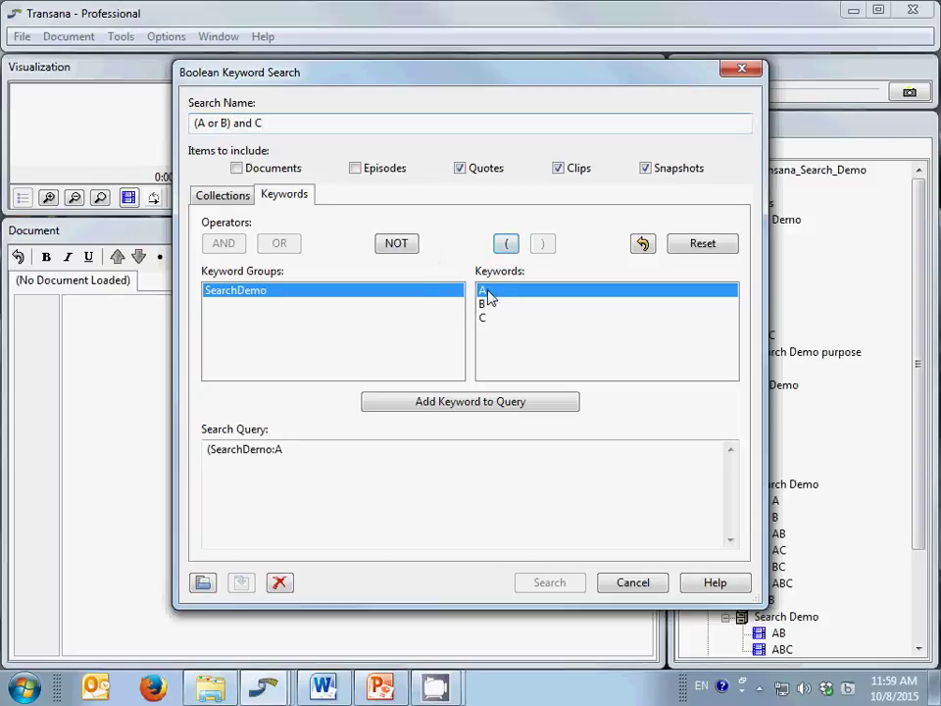
pyautogui.click(284, 245)
pyautogui.doubleClick(482, 303)
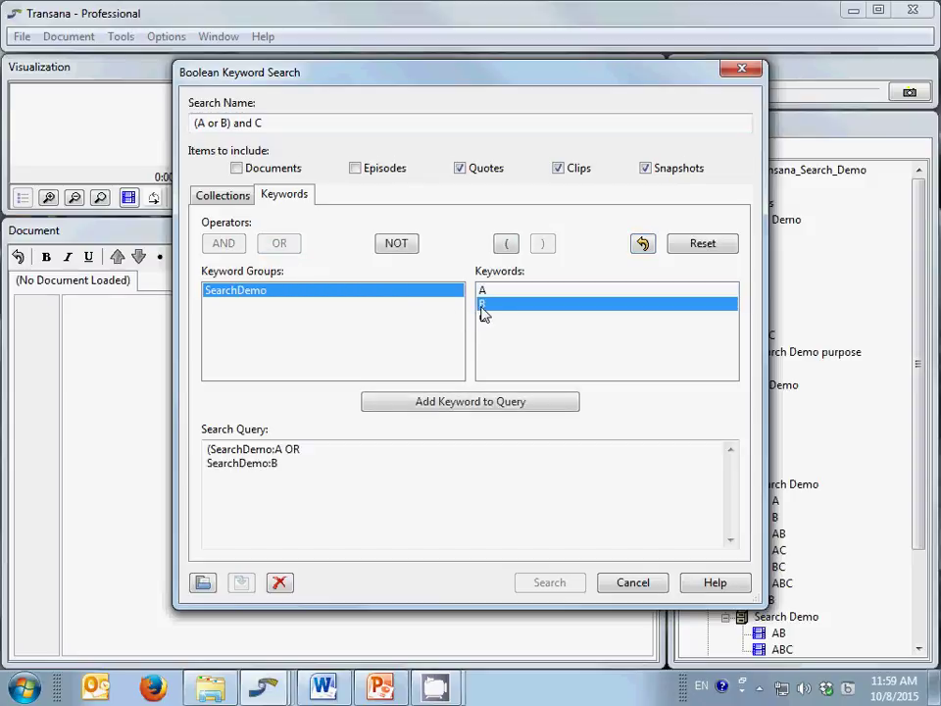
pyautogui.click(542, 244)
pyautogui.click(223, 245)
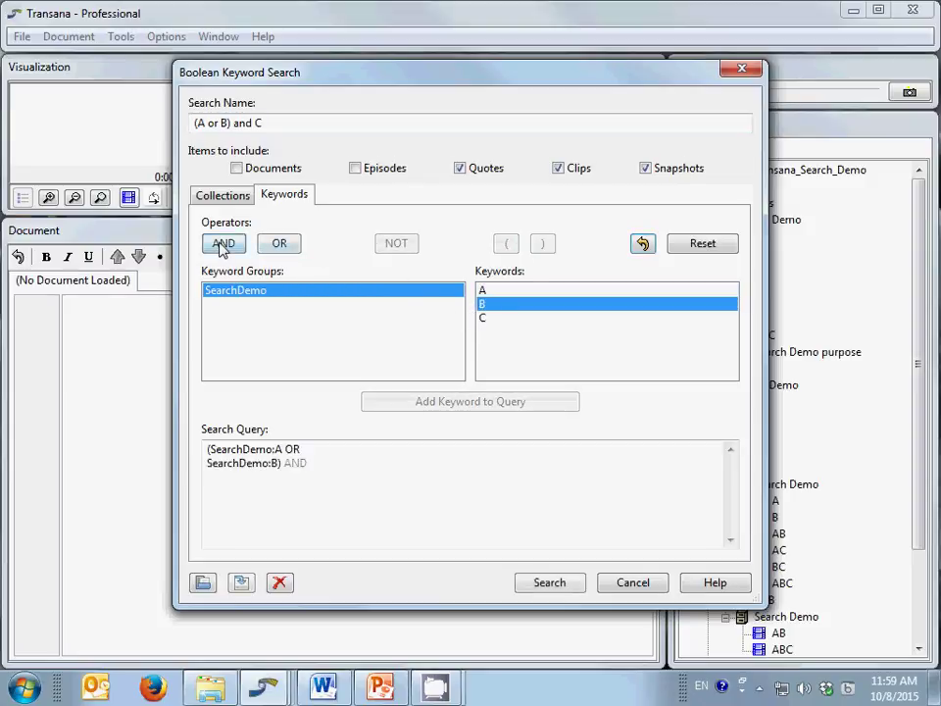
pyautogui.doubleClick(494, 319)
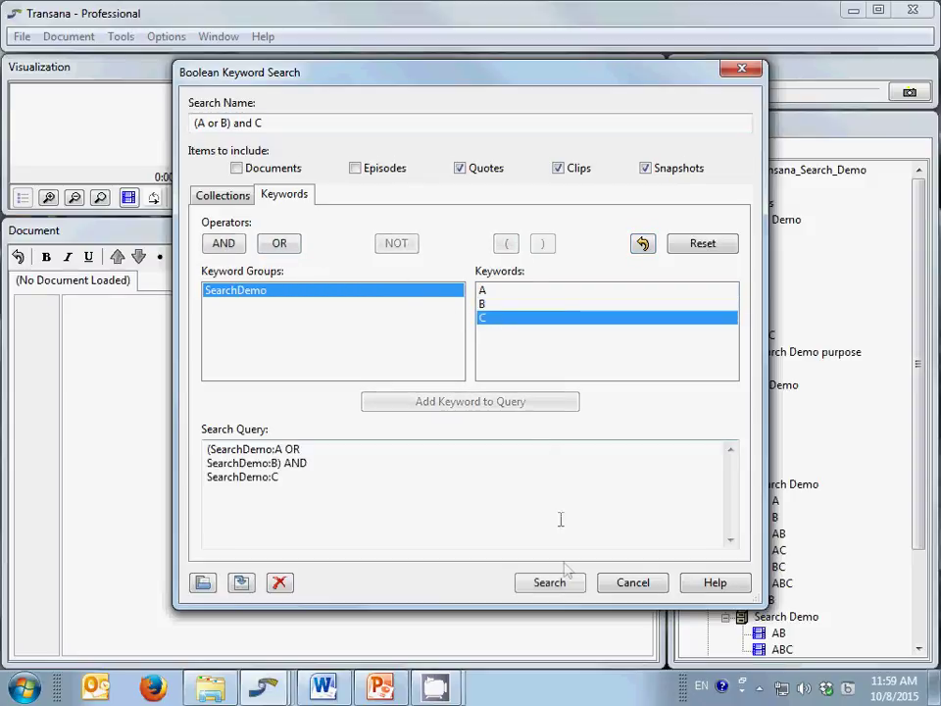
pyautogui.click(560, 585)
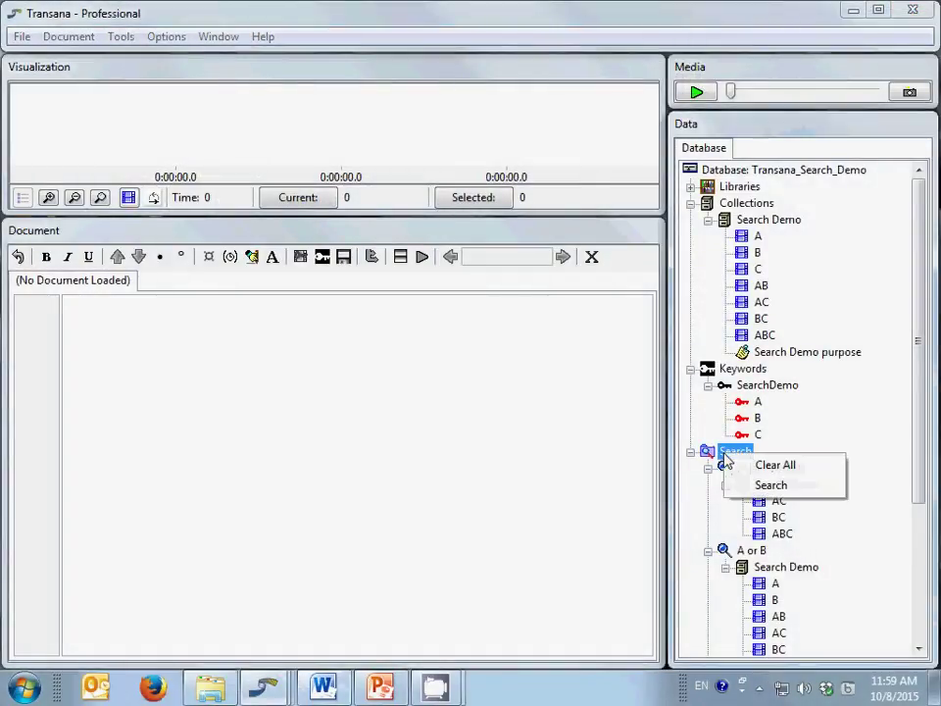
# Save a Boolean search named 'A or (B and C)' with that query, returning clips A, AB, AC, BC, ABC.
pyautogui.click(771, 485)
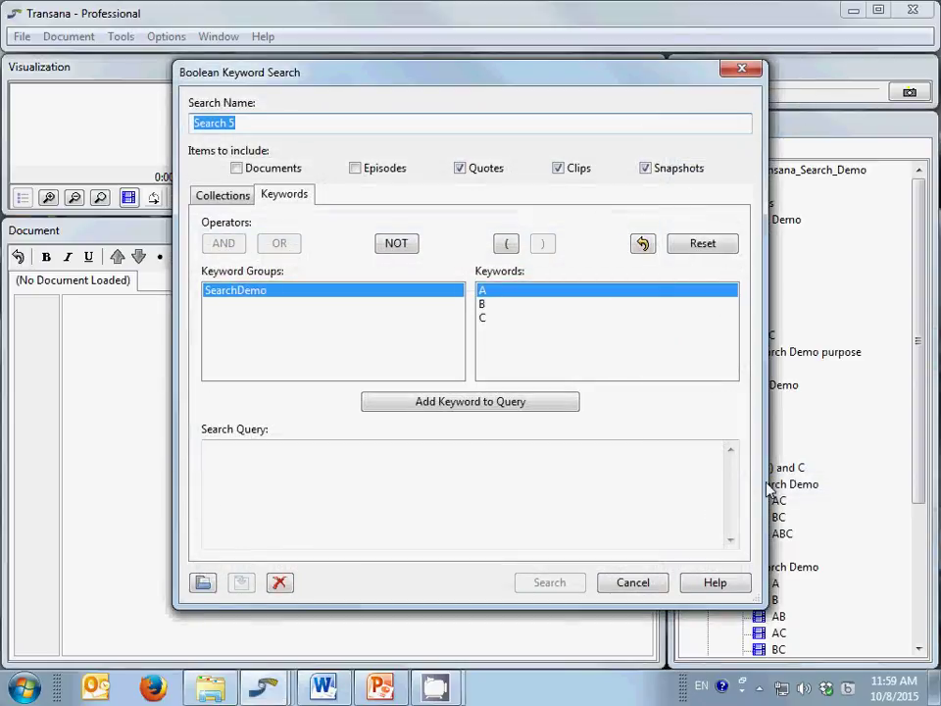
pyautogui.write('A or (B and C')
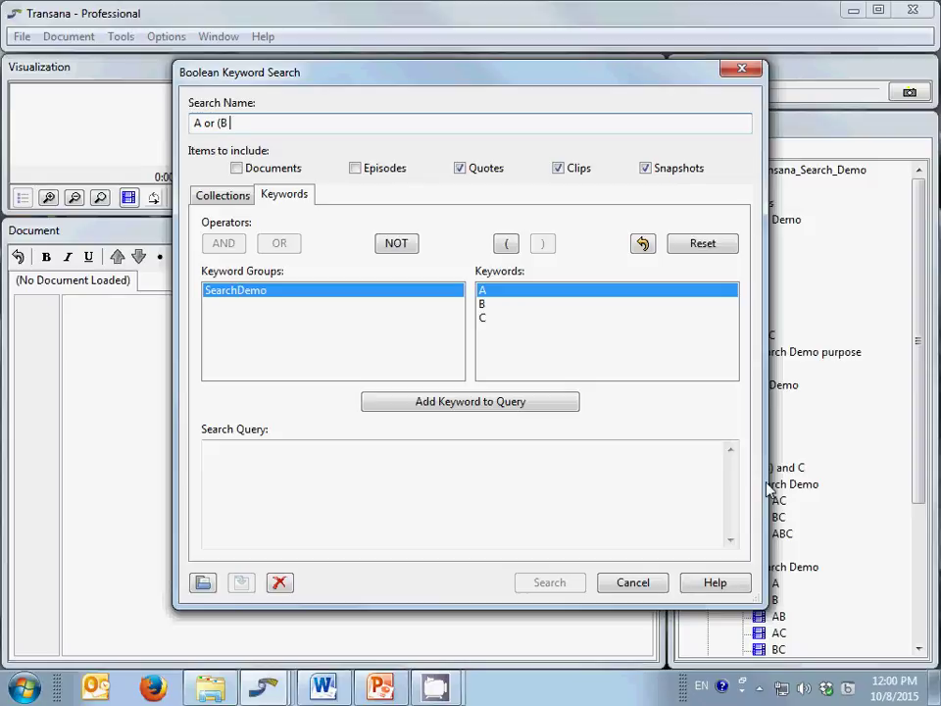
pyautogui.write(')')
pyautogui.doubleClick(493, 291)
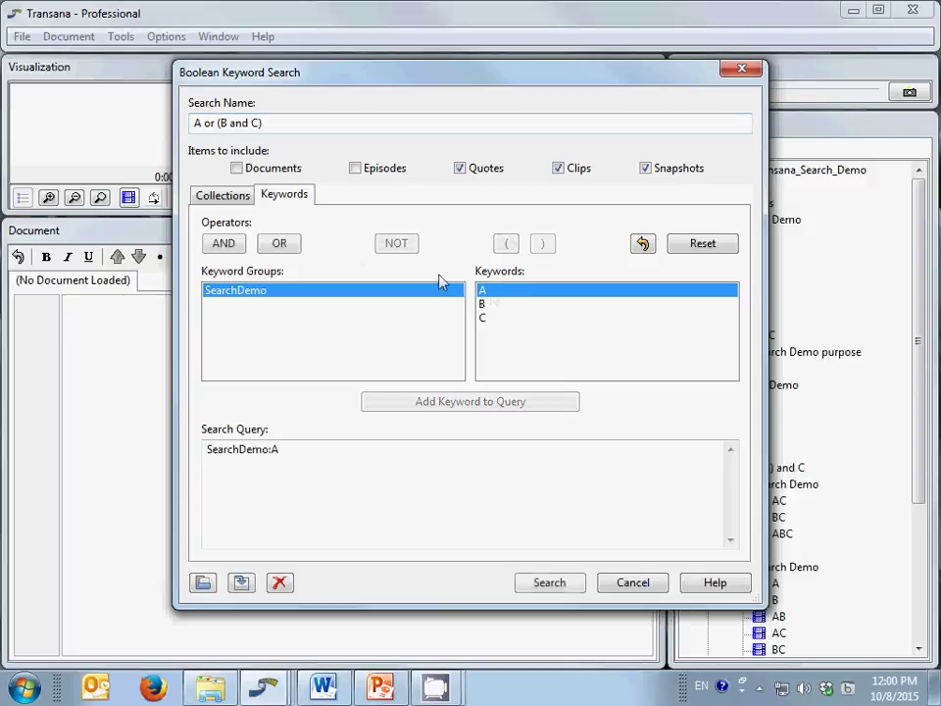
pyautogui.click(280, 243)
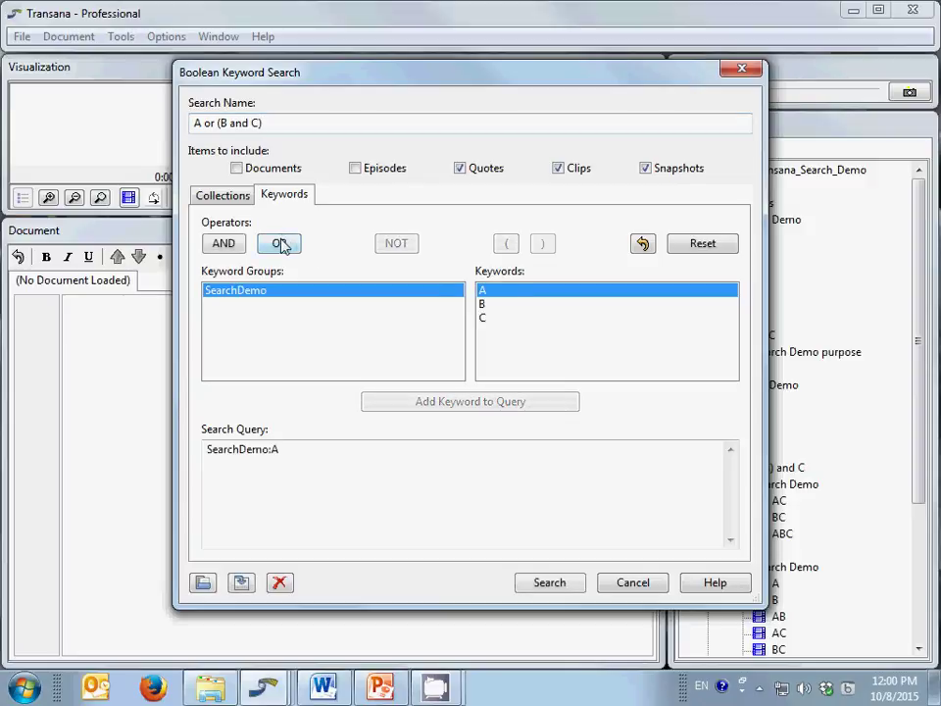
pyautogui.click(506, 244)
pyautogui.doubleClick(487, 304)
pyautogui.click(224, 243)
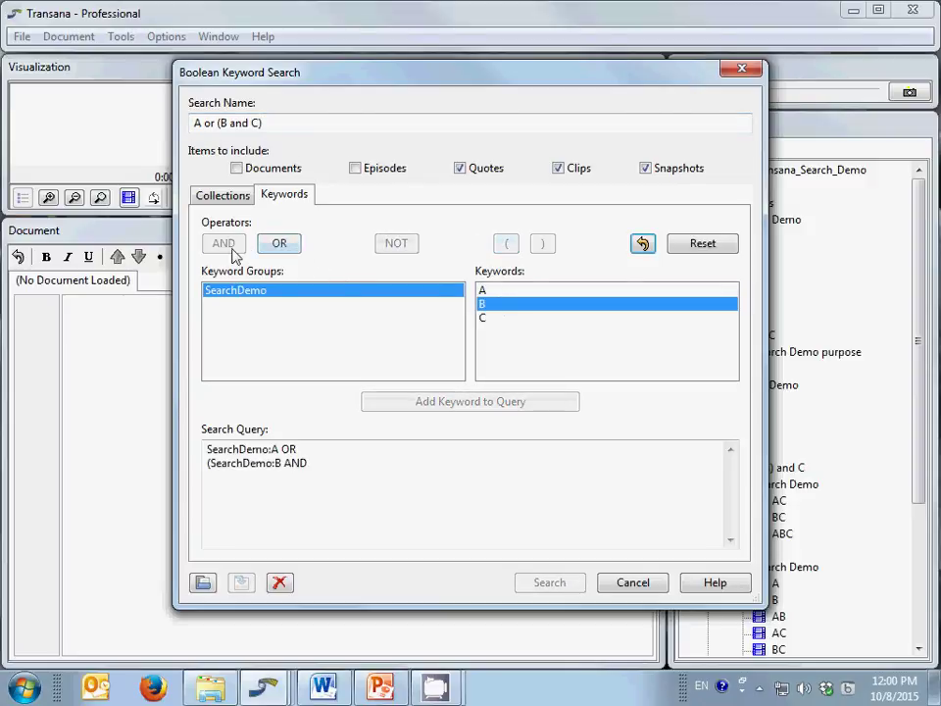
pyautogui.doubleClick(483, 318)
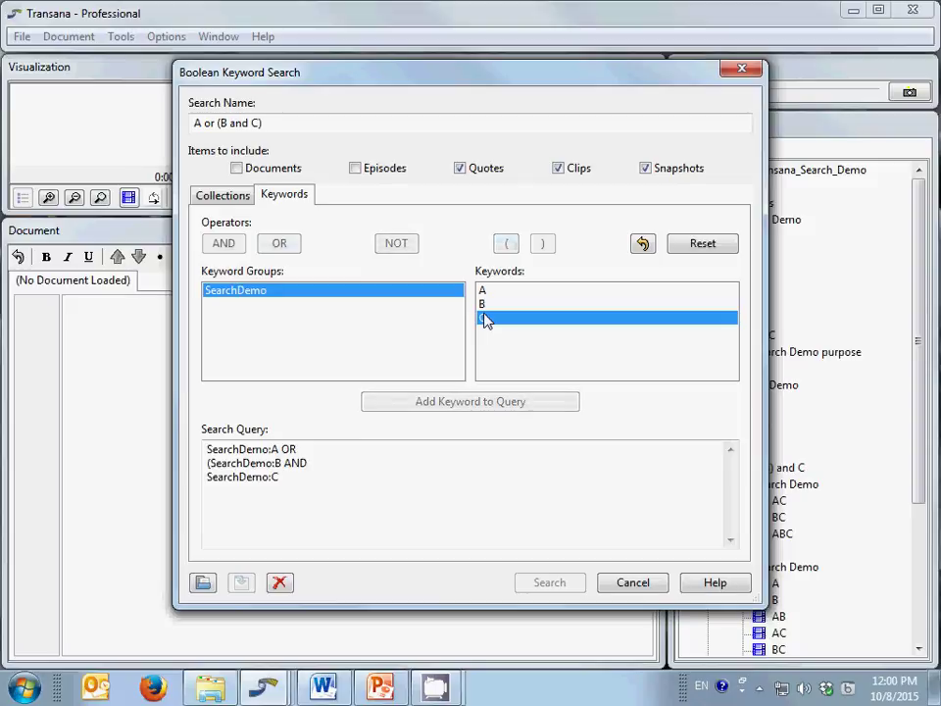
pyautogui.click(544, 249)
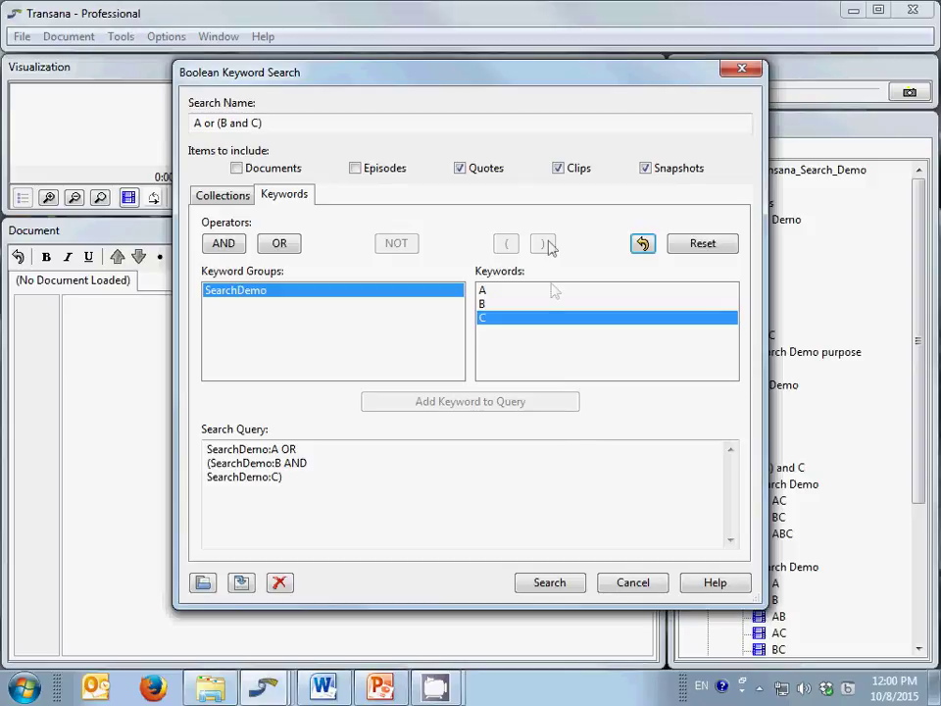
pyautogui.click(568, 584)
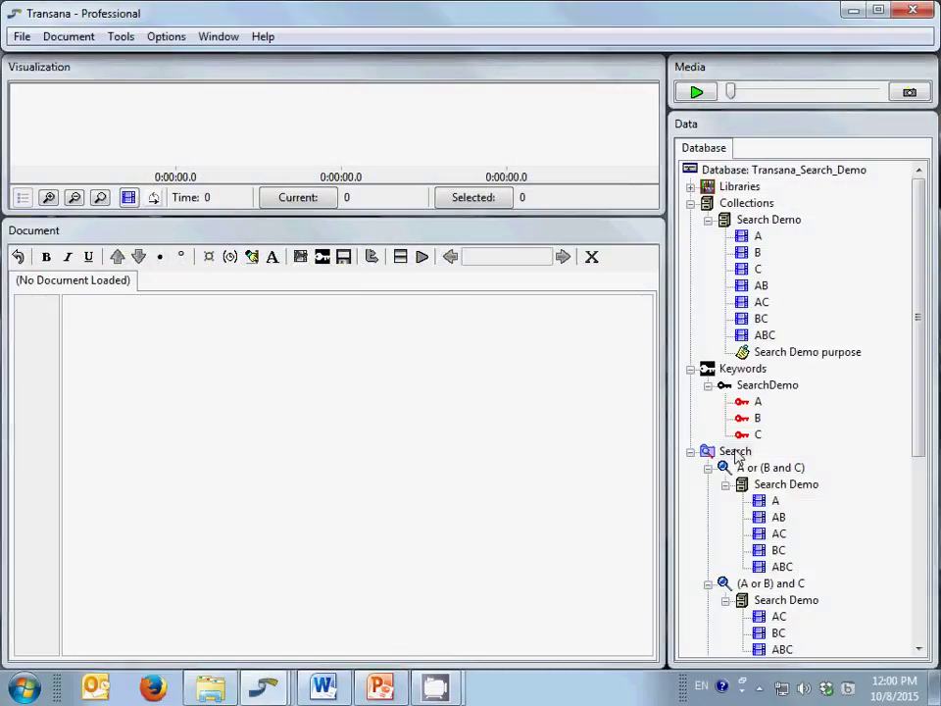
pyautogui.rightClick(737, 452)
# Save a search named 'A or B and C' with query A OR B AND C, without parentheses.
pyautogui.click(770, 481)
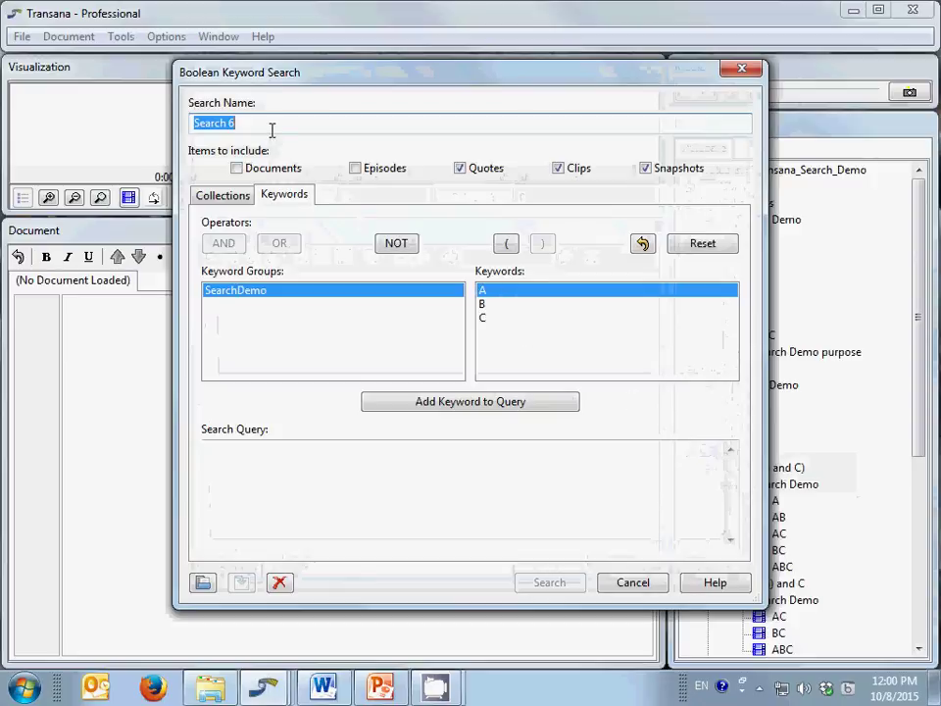
pyautogui.write('A or B and C')
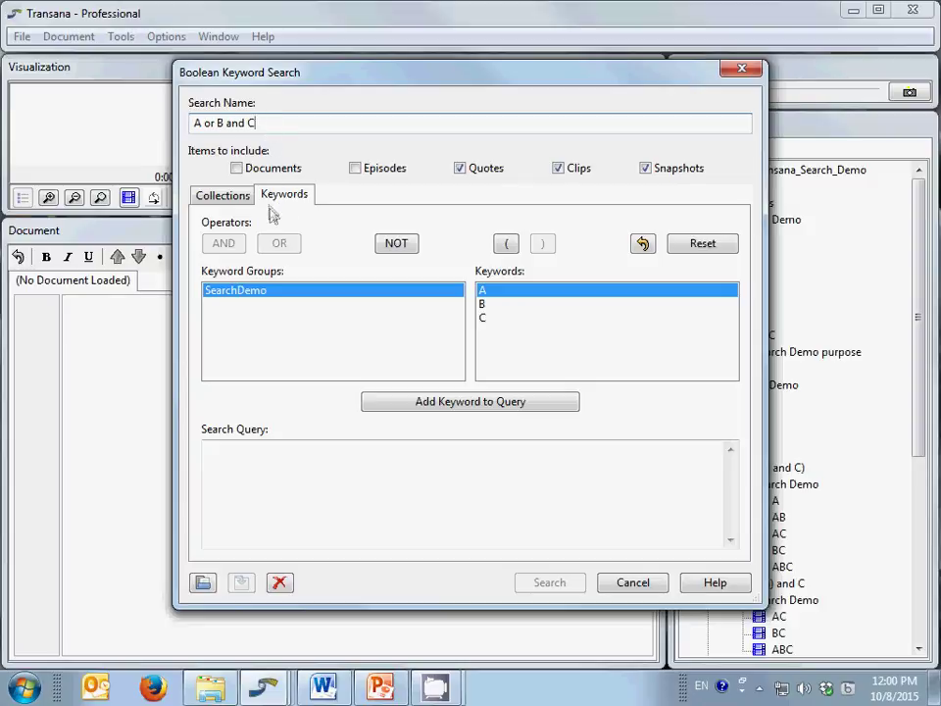
pyautogui.doubleClick(490, 294)
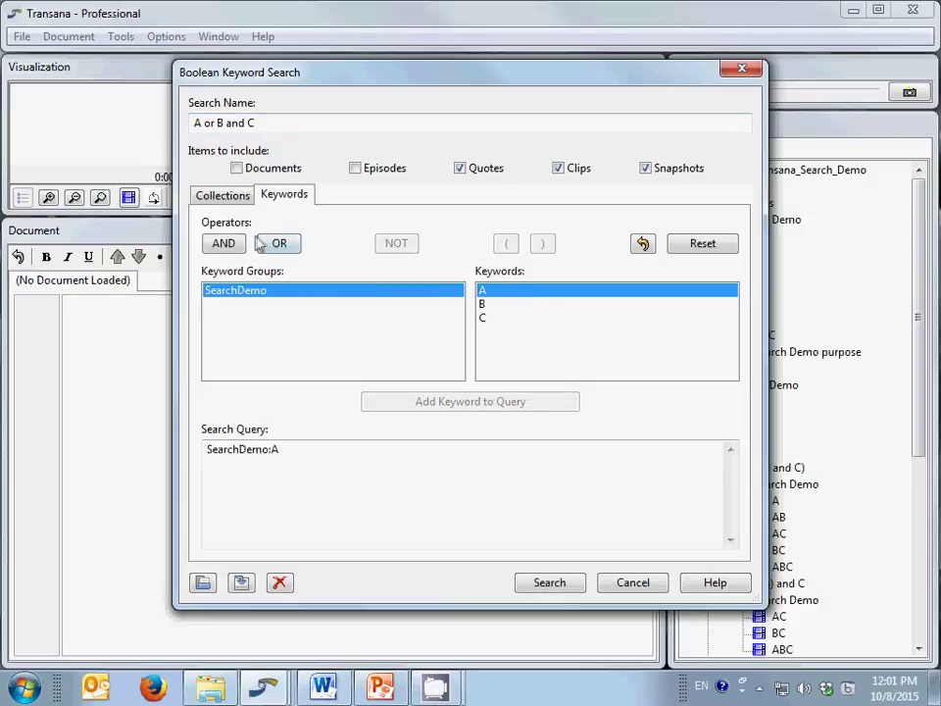
pyautogui.click(278, 243)
pyautogui.click(482, 306)
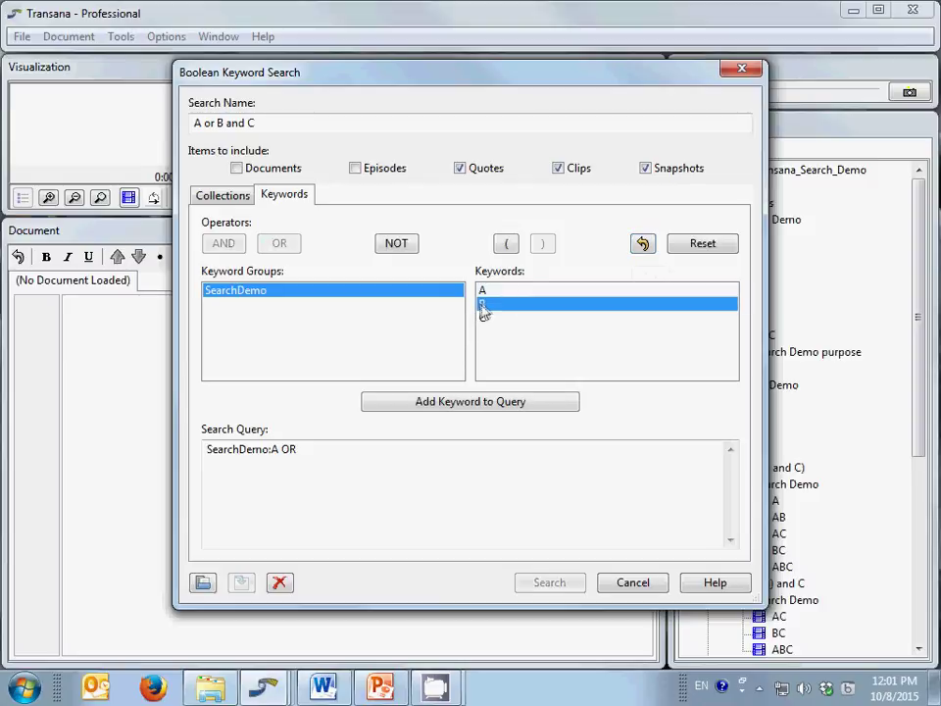
pyautogui.doubleClick(481, 306)
pyautogui.click(224, 243)
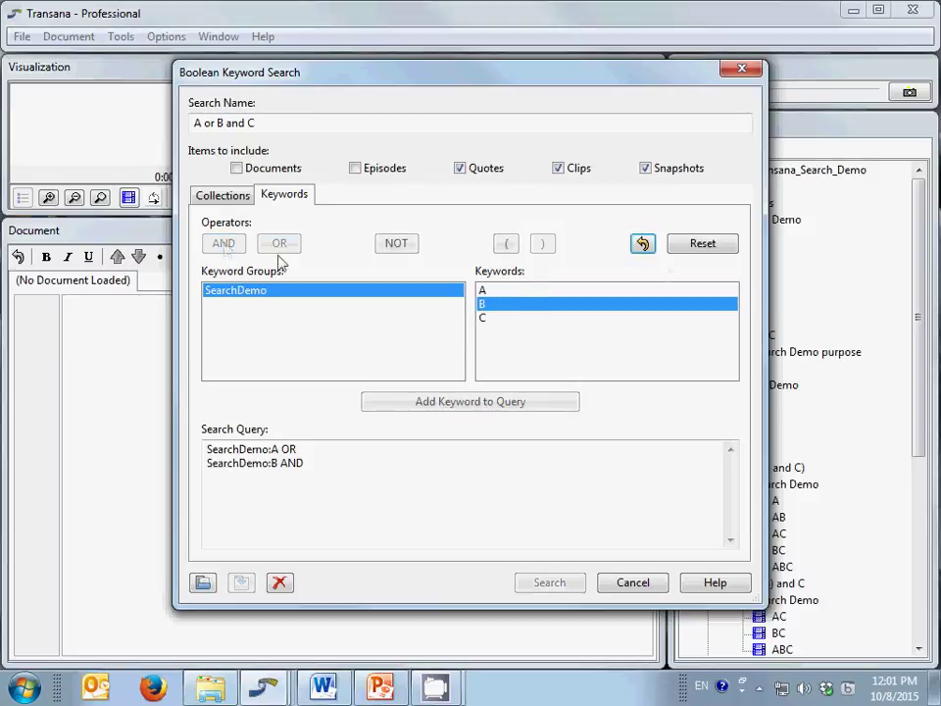
pyautogui.doubleClick(496, 319)
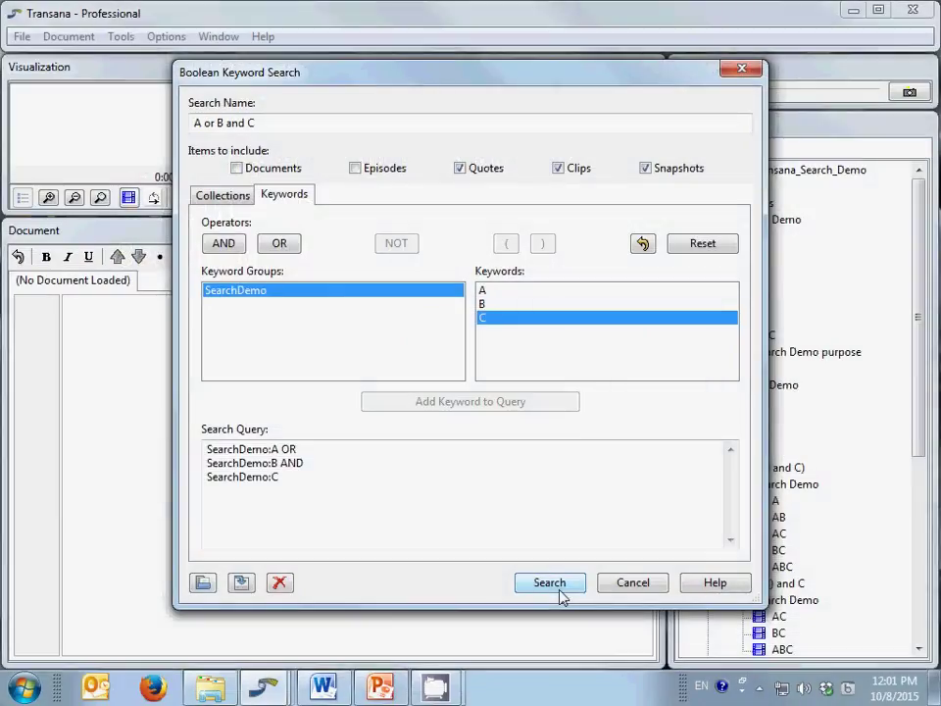
pyautogui.click(550, 582)
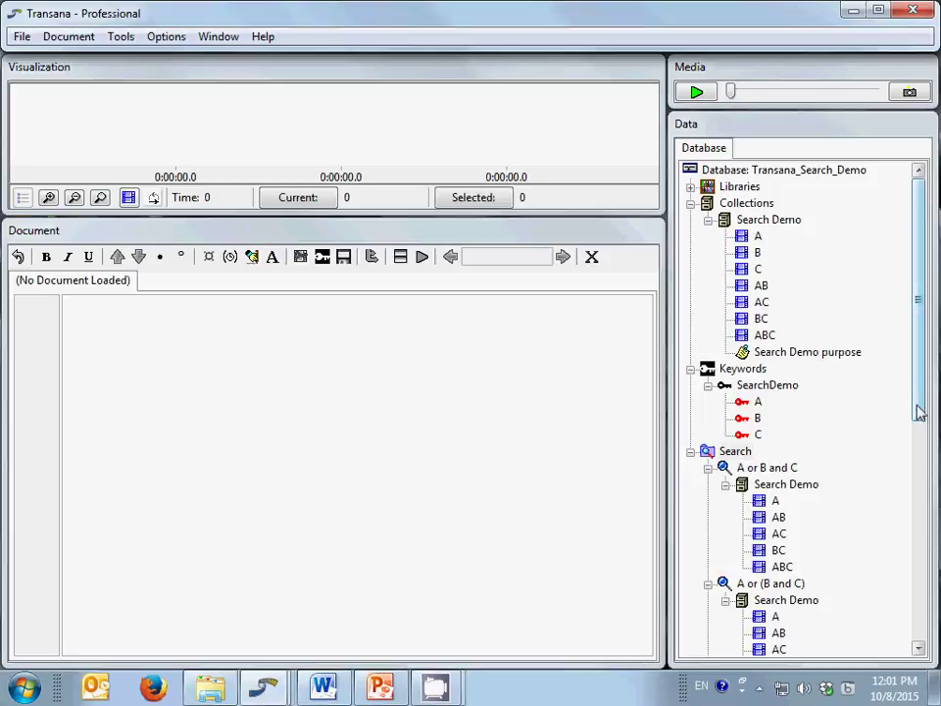
pyautogui.moveTo(918, 410); pyautogui.dragTo(923, 472)
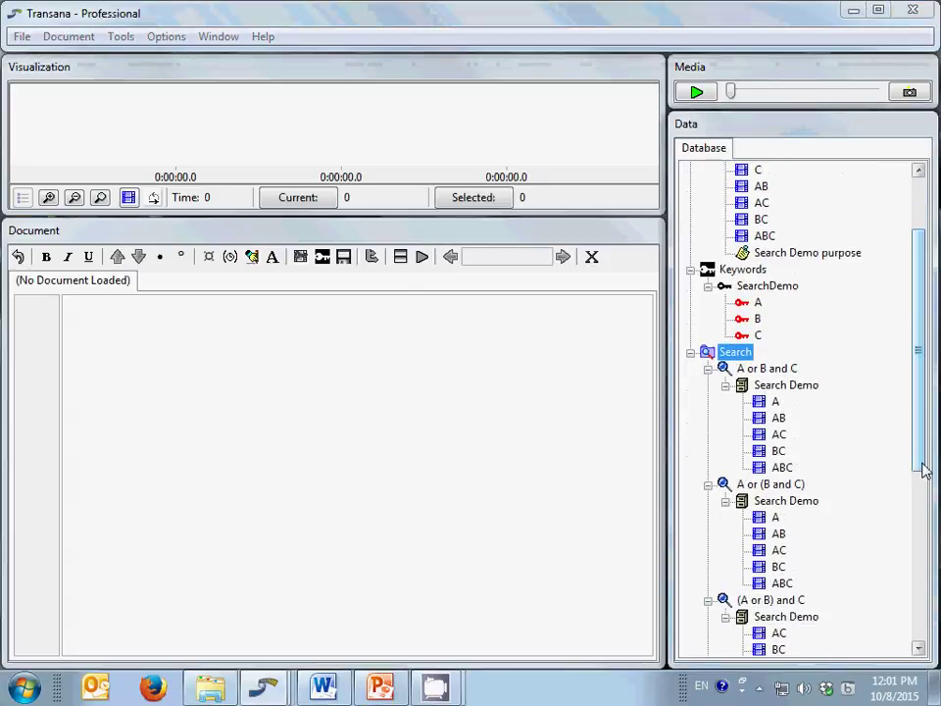